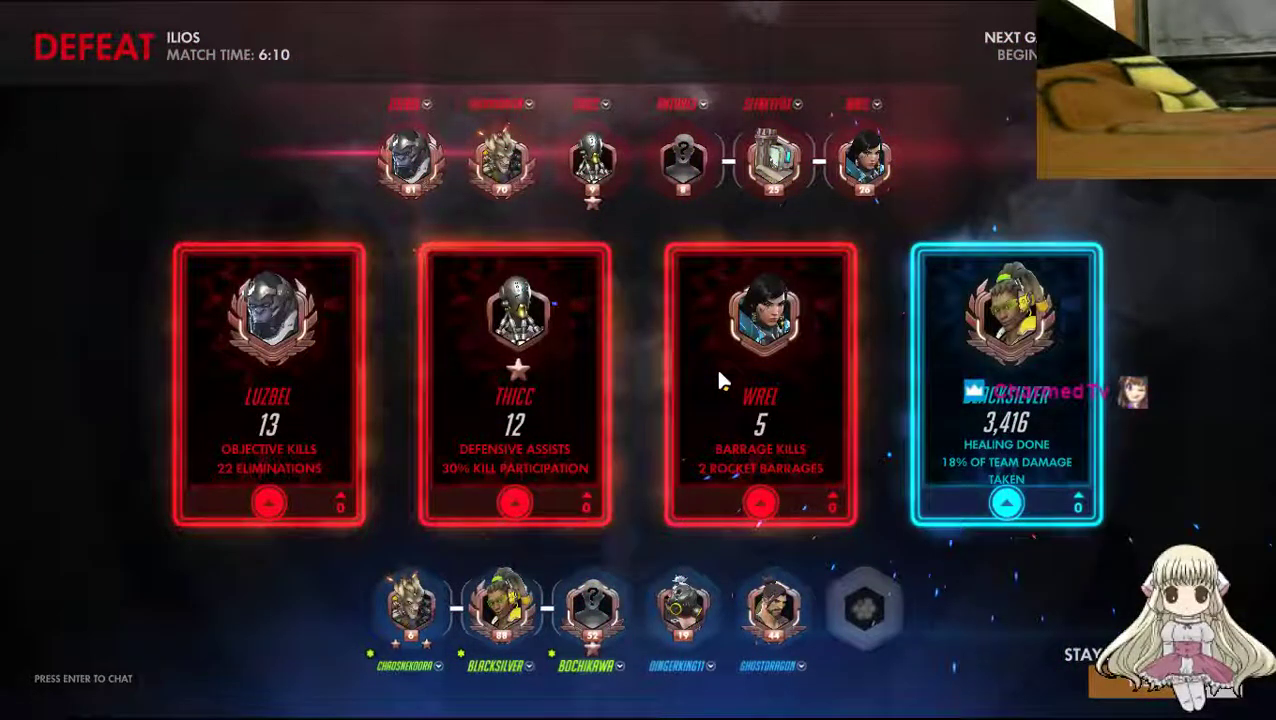
Upvote BLACKSILVER's card, then leave the finished Overwatch match together with the group
click(1006, 503)
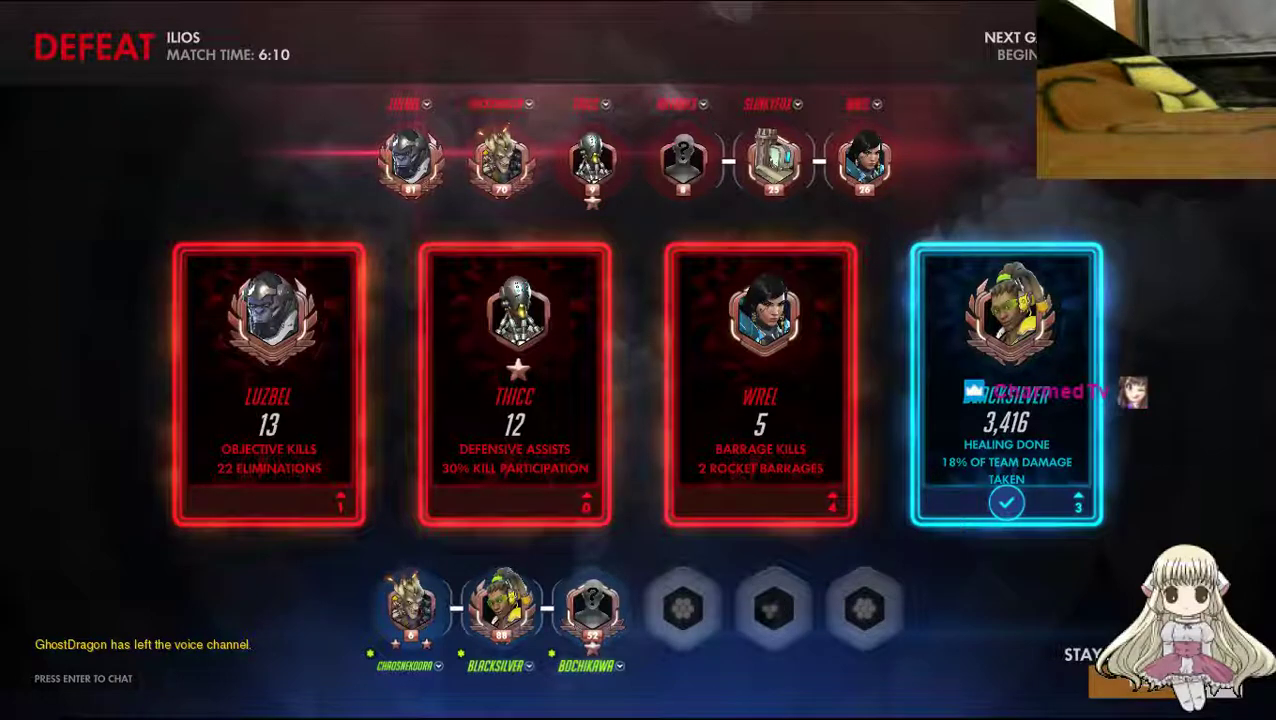
key(Escape)
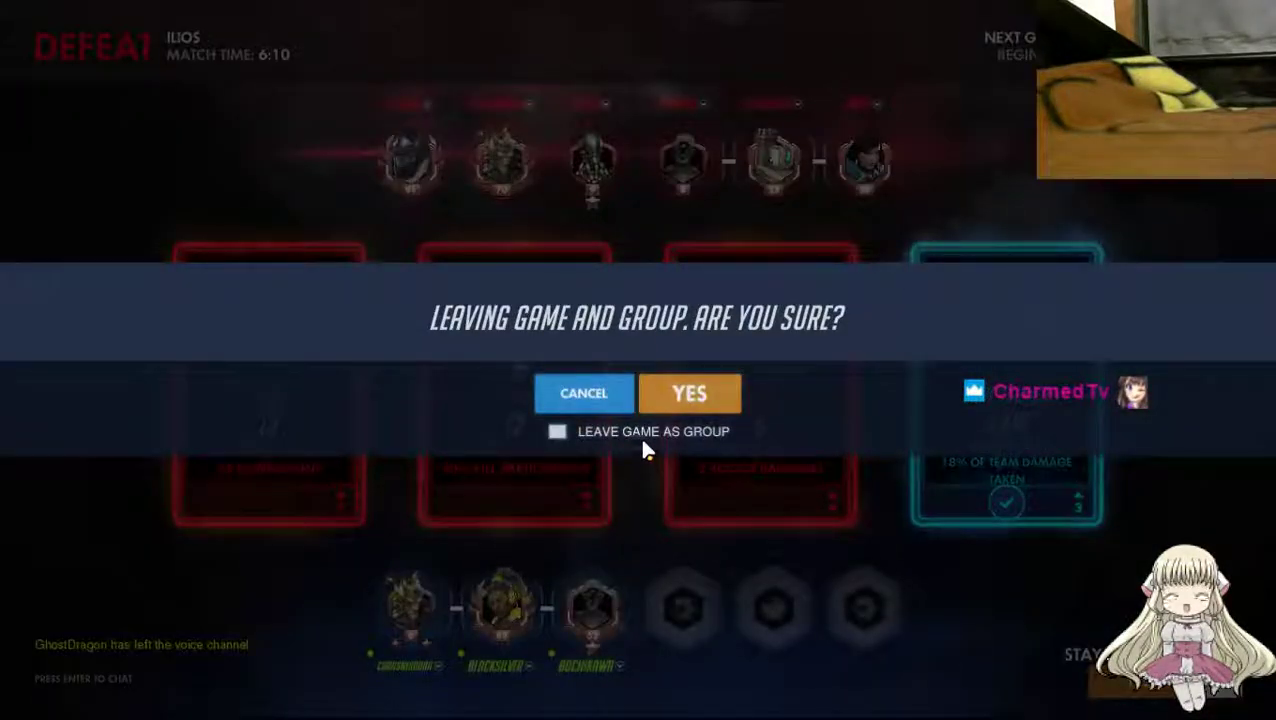
click(557, 431)
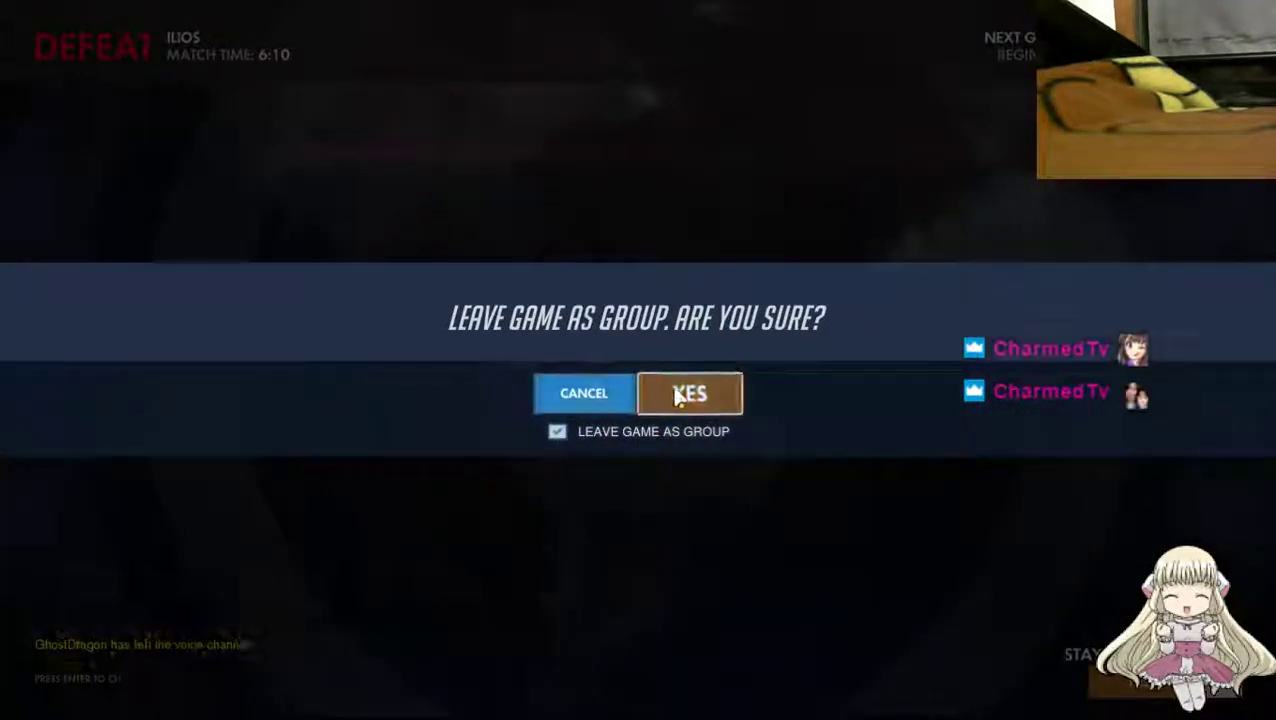
click(678, 396)
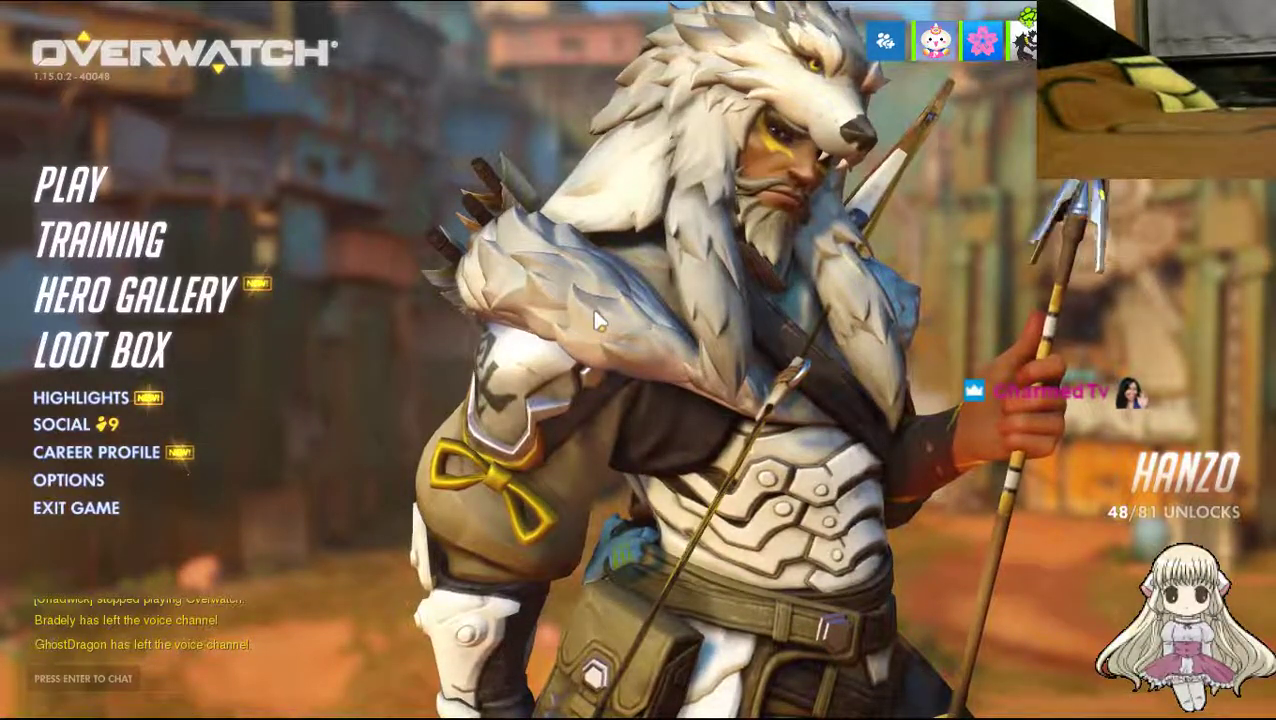
Quit Overwatch from the main menu and confirm the exit
click(55, 513)
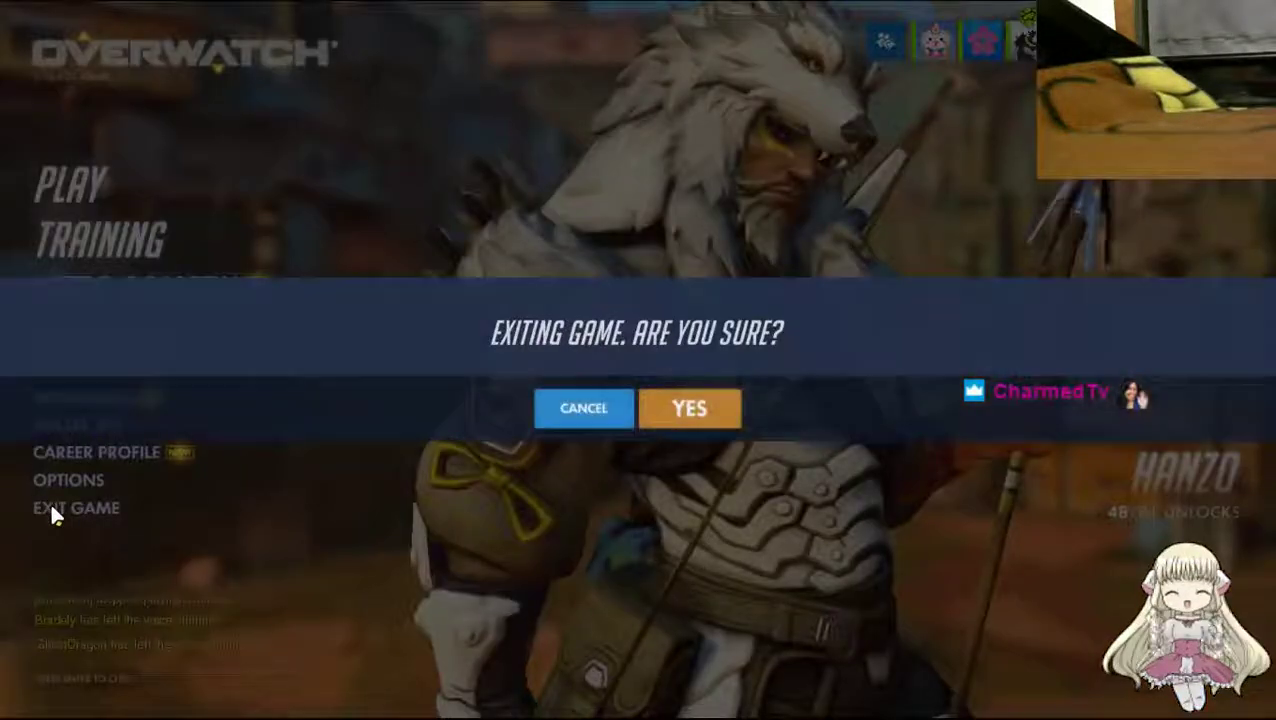
click(661, 420)
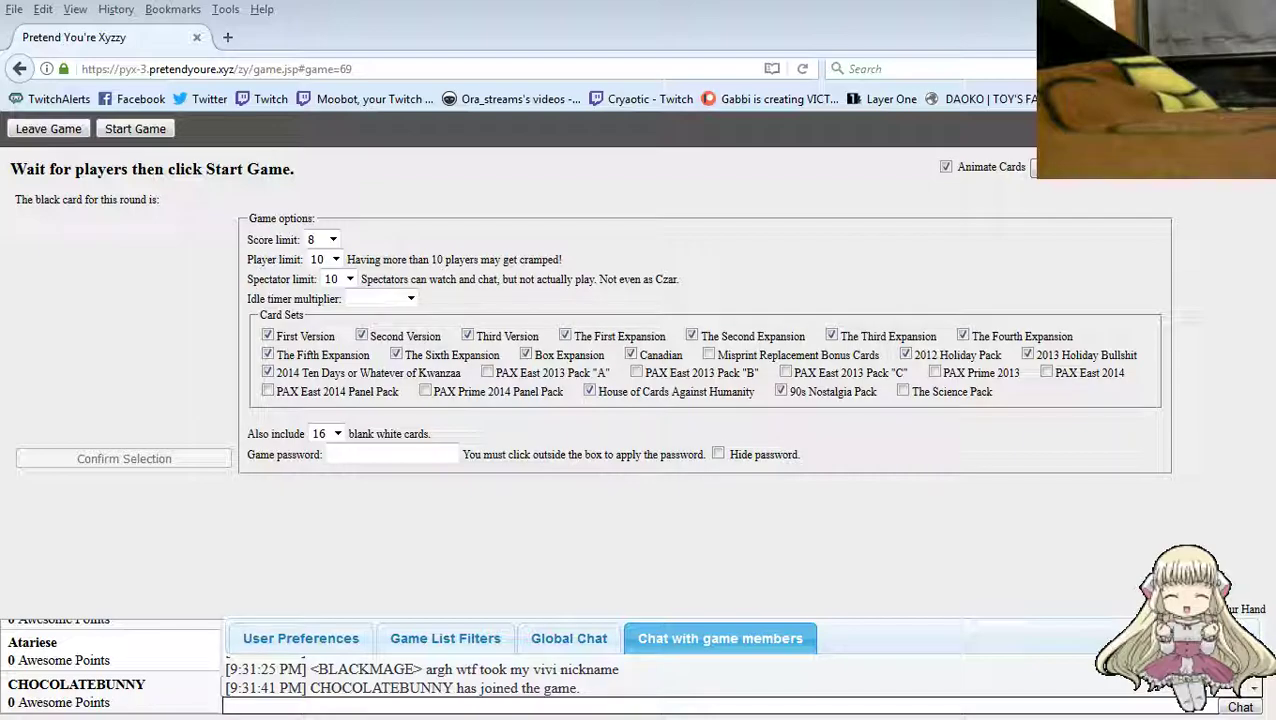
scroll(65, 658, up, 3)
scroll(65, 658, down, 2)
scroll(65, 658, down, 2)
scroll(65, 658, up, 4)
scroll(65, 658, down, 1)
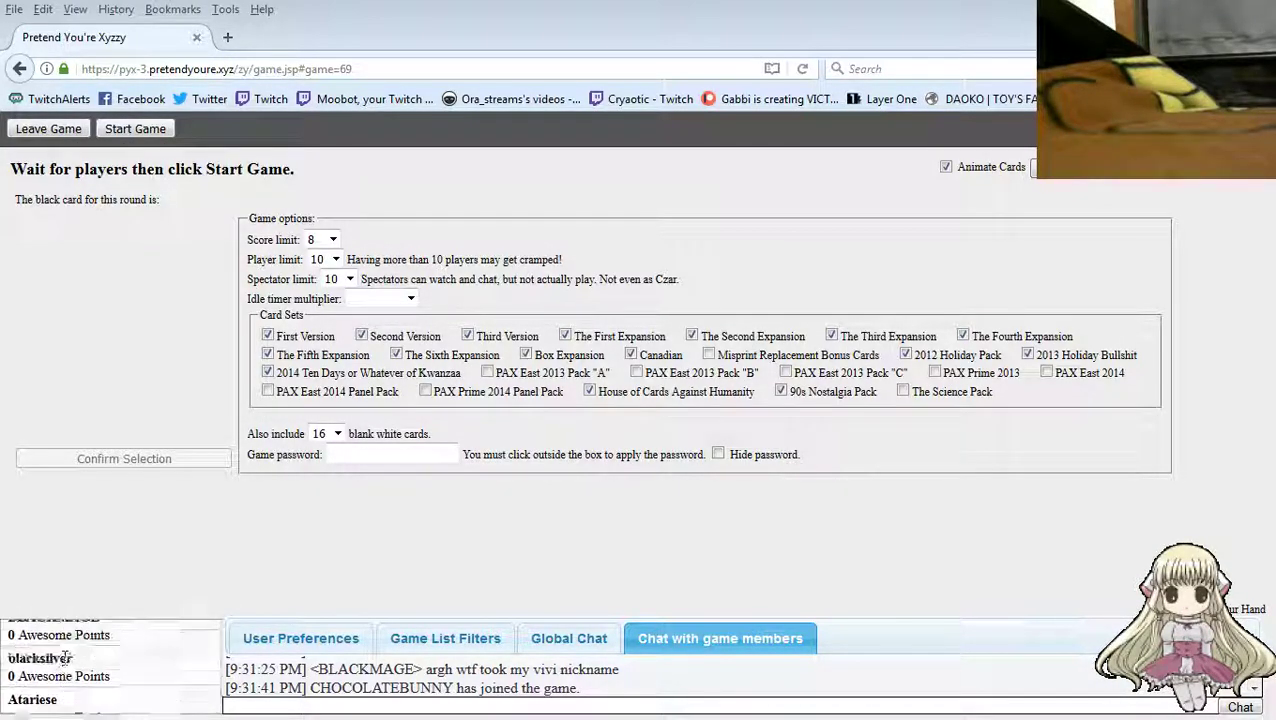
scroll(65, 658, down, 1)
scroll(65, 658, up, 2)
scroll(65, 658, down, 1)
scroll(65, 660, up, 1)
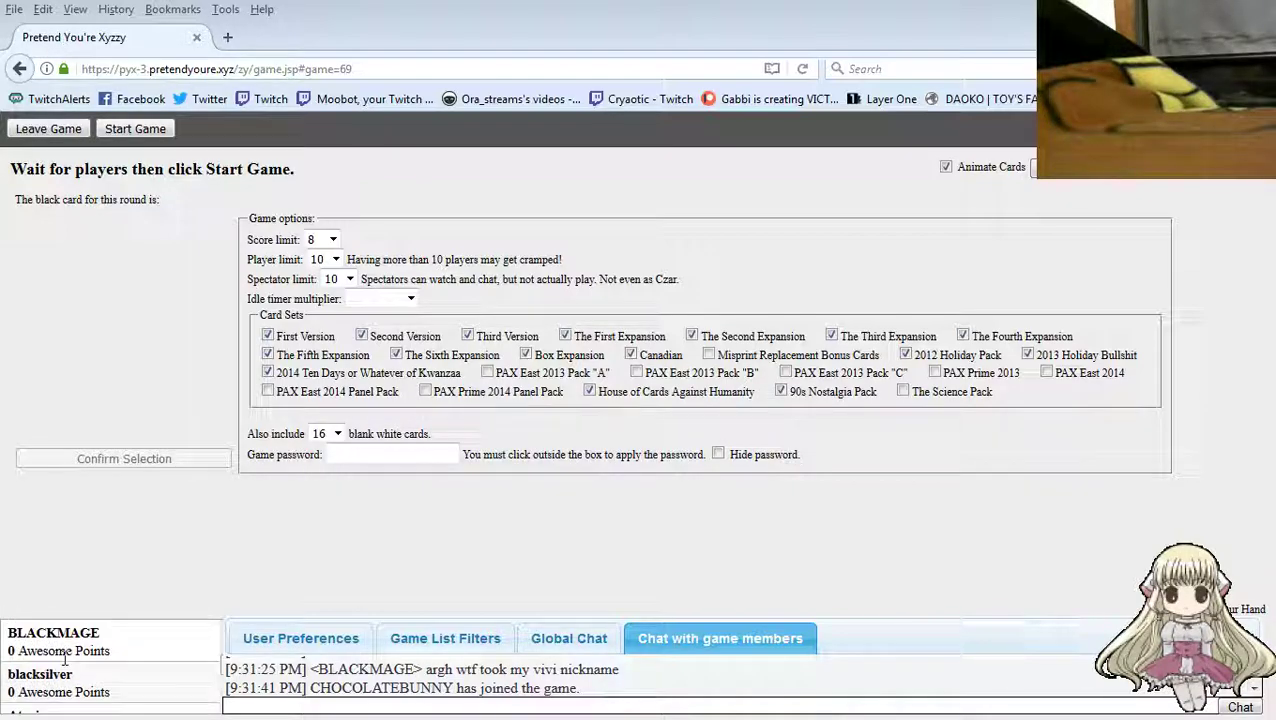
scroll(65, 658, down, 1)
scroll(65, 658, up, 1)
scroll(100, 628, up, 1)
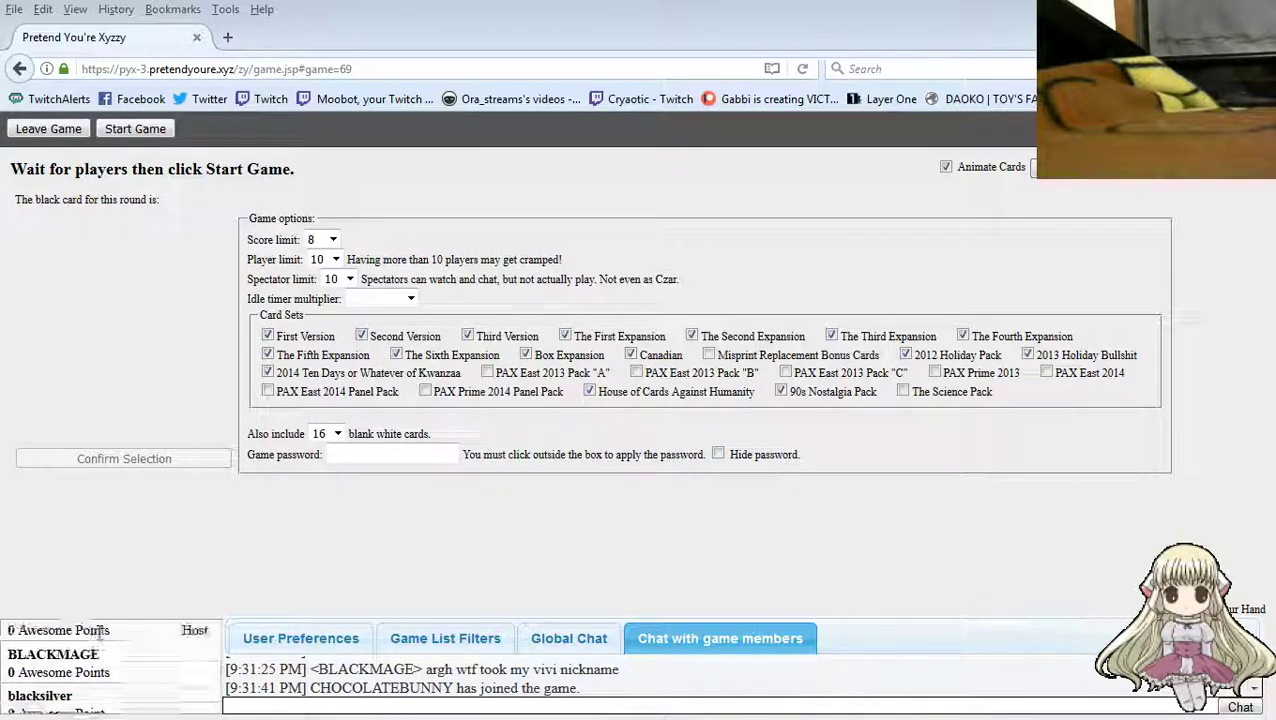
scroll(100, 630, down, 2)
scroll(100, 630, down, 1)
scroll(100, 632, up, 4)
scroll(100, 638, up, 1)
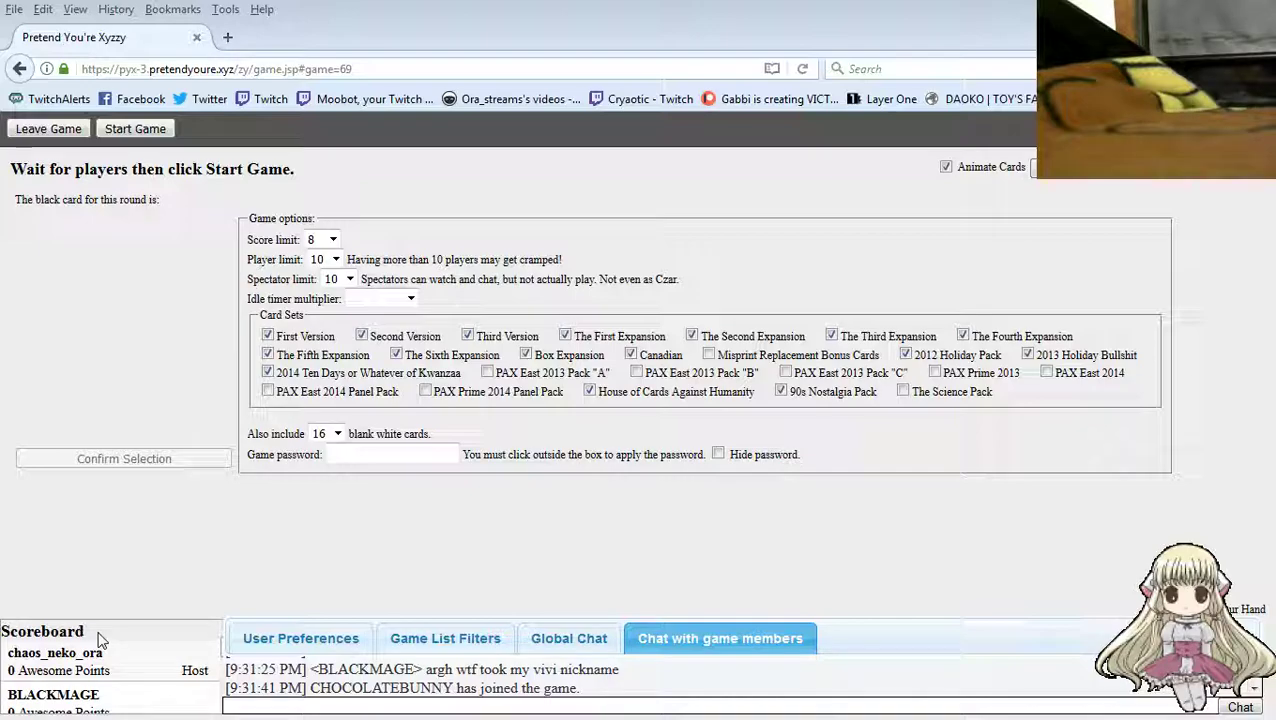
scroll(100, 638, down, 3)
scroll(100, 638, up, 3)
scroll(101, 641, down, 1)
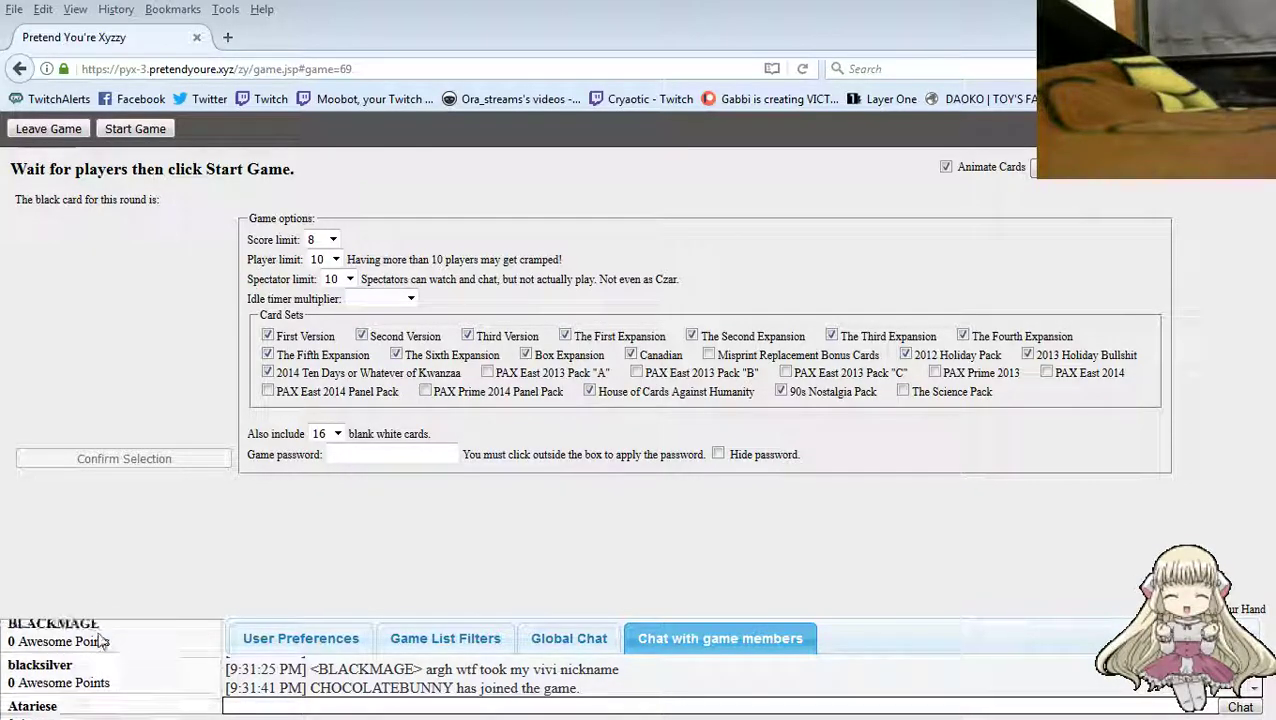
scroll(101, 641, up, 1)
scroll(101, 641, up, 1)
scroll(100, 640, up, 1)
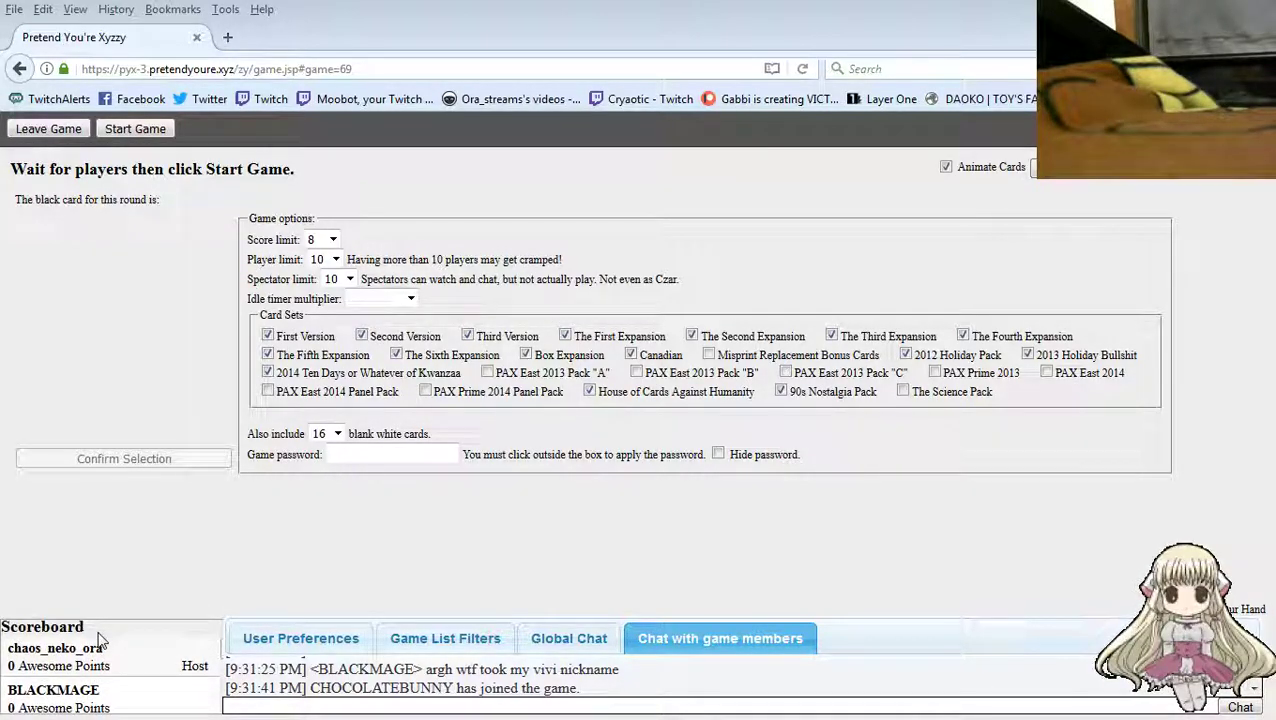
scroll(100, 640, down, 2)
scroll(100, 640, up, 1)
scroll(100, 640, up, 1)
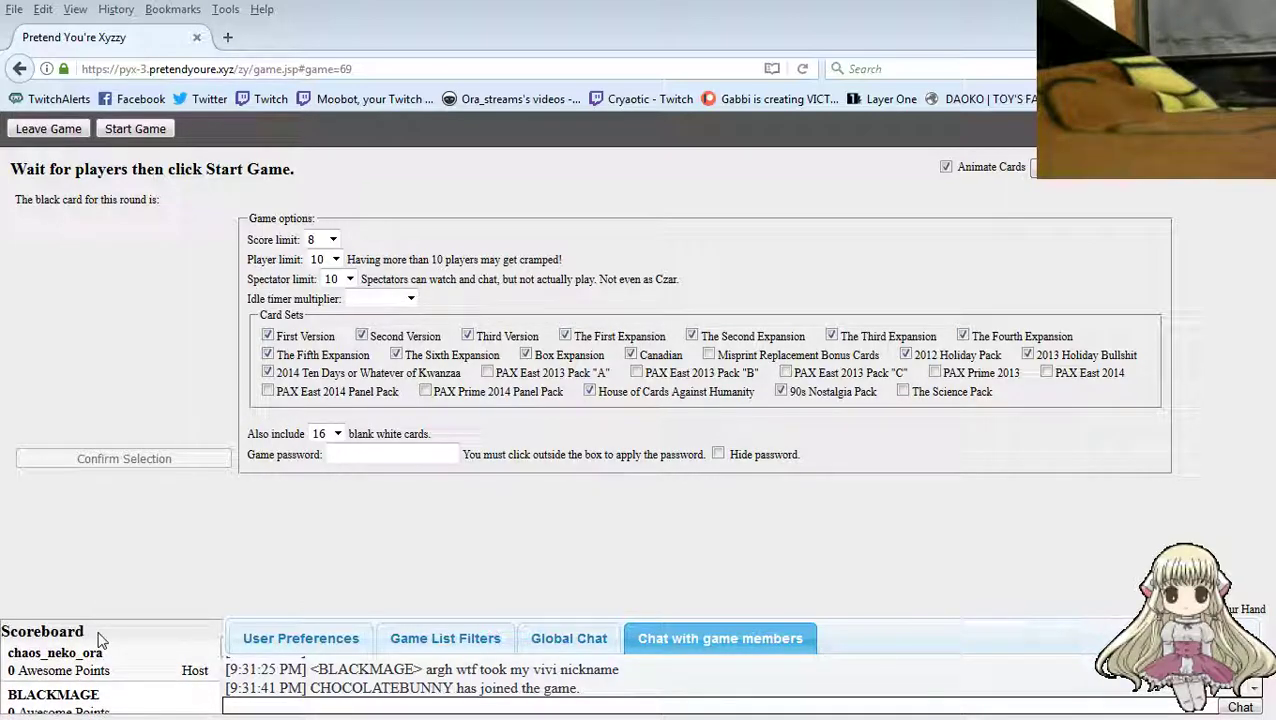
scroll(100, 640, down, 2)
scroll(100, 640, up, 2)
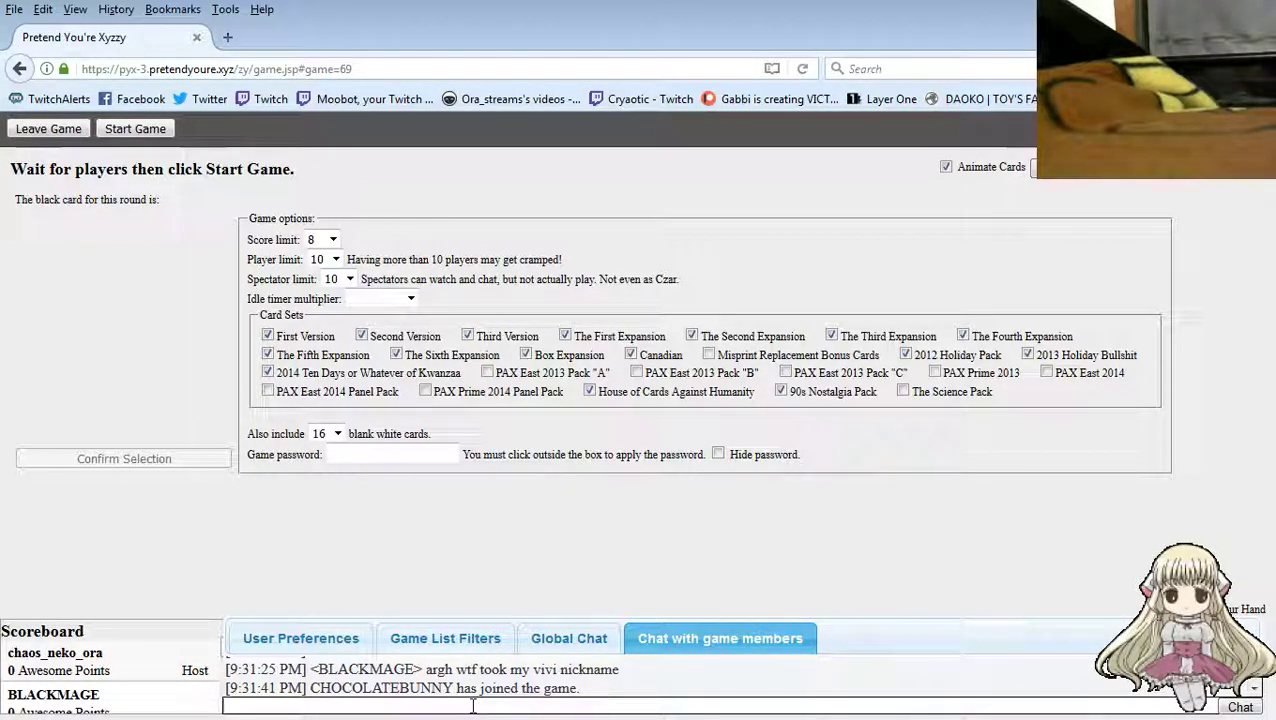
text(?)
Send '?' to the game chat
key(Return)
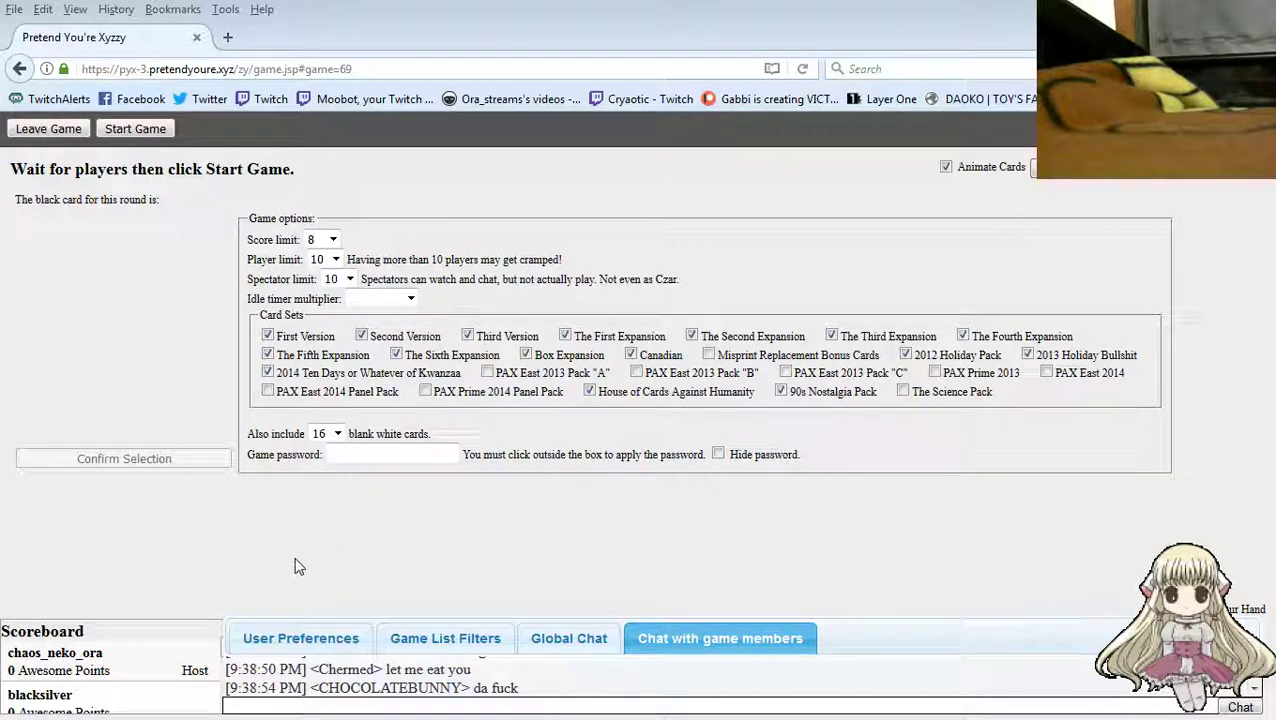
Load google.com in a new Firefox tab beside the Xyzzy game
click(227, 37)
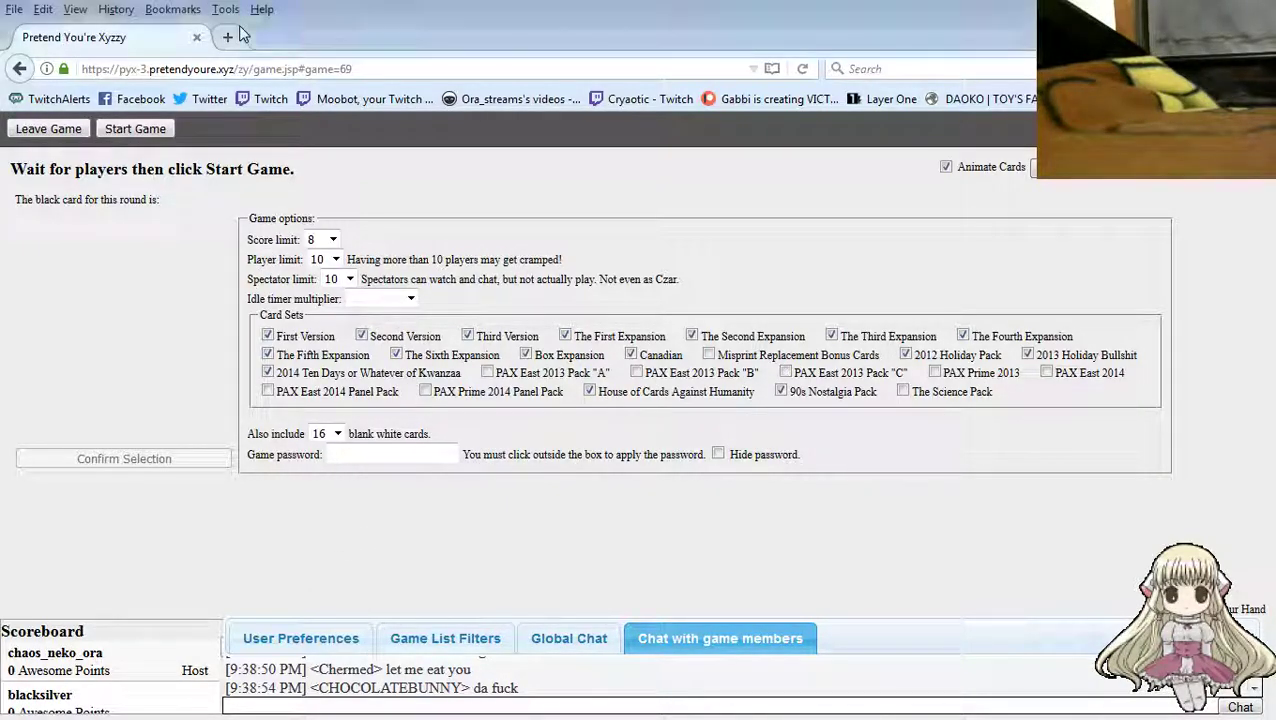
text(google.com/)
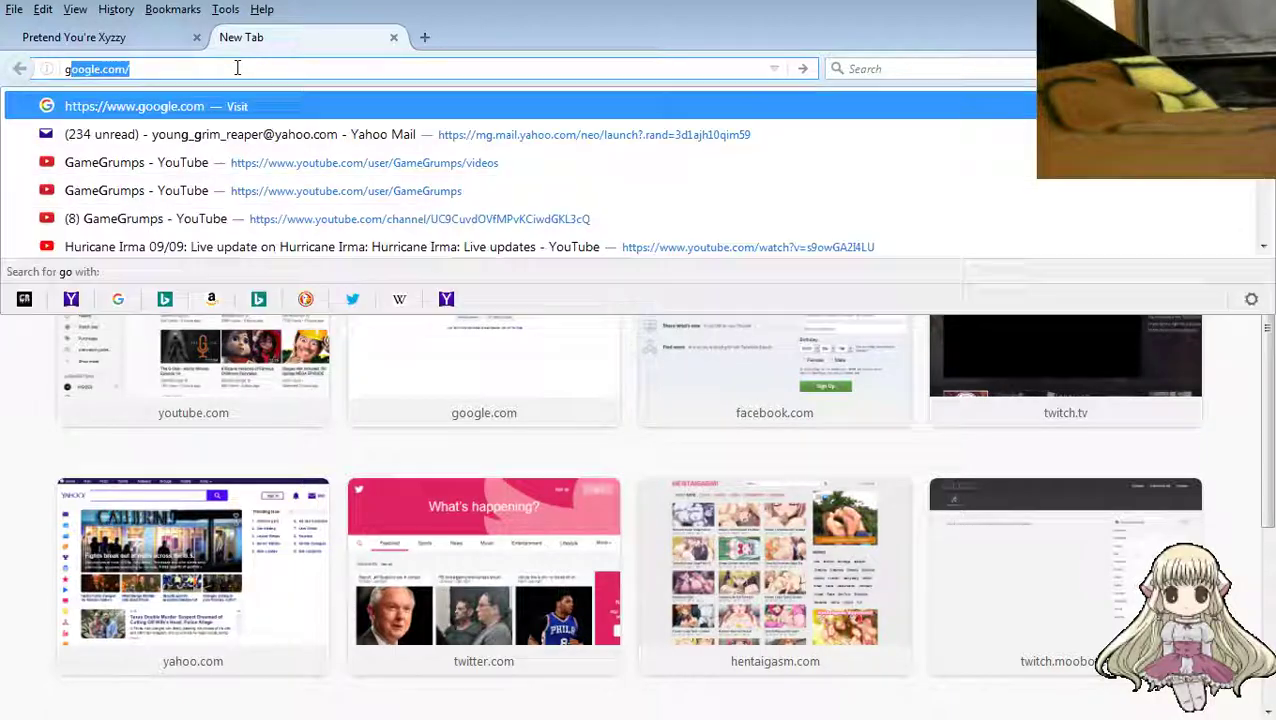
key(Return)
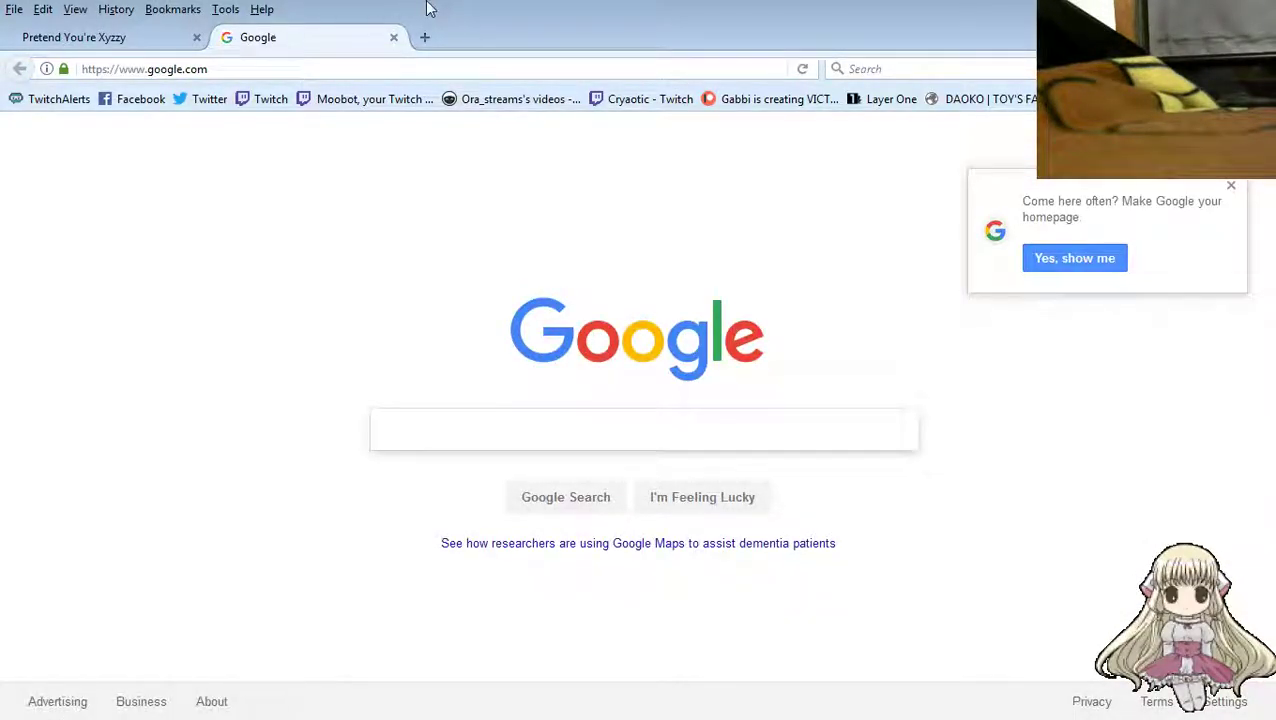
Search Google for 'xyzzy card packs' and open the Cardcast Xyzzy deck result
click(481, 419)
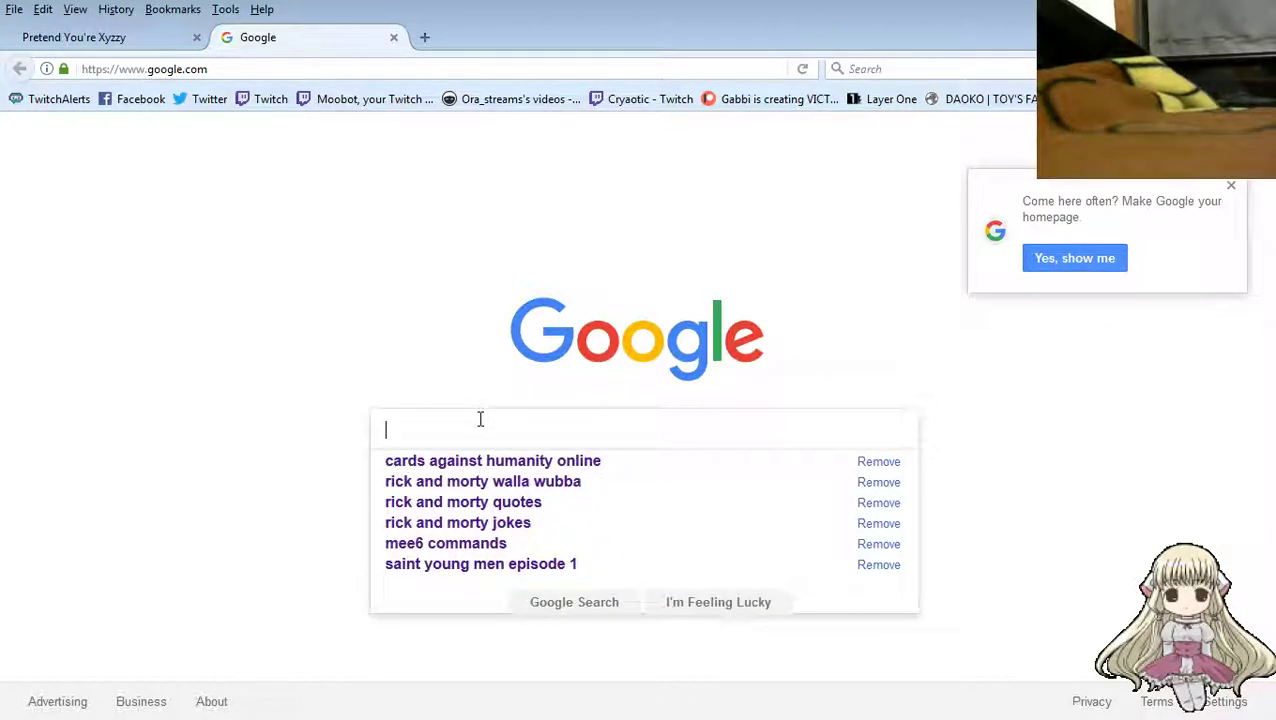
text(X)
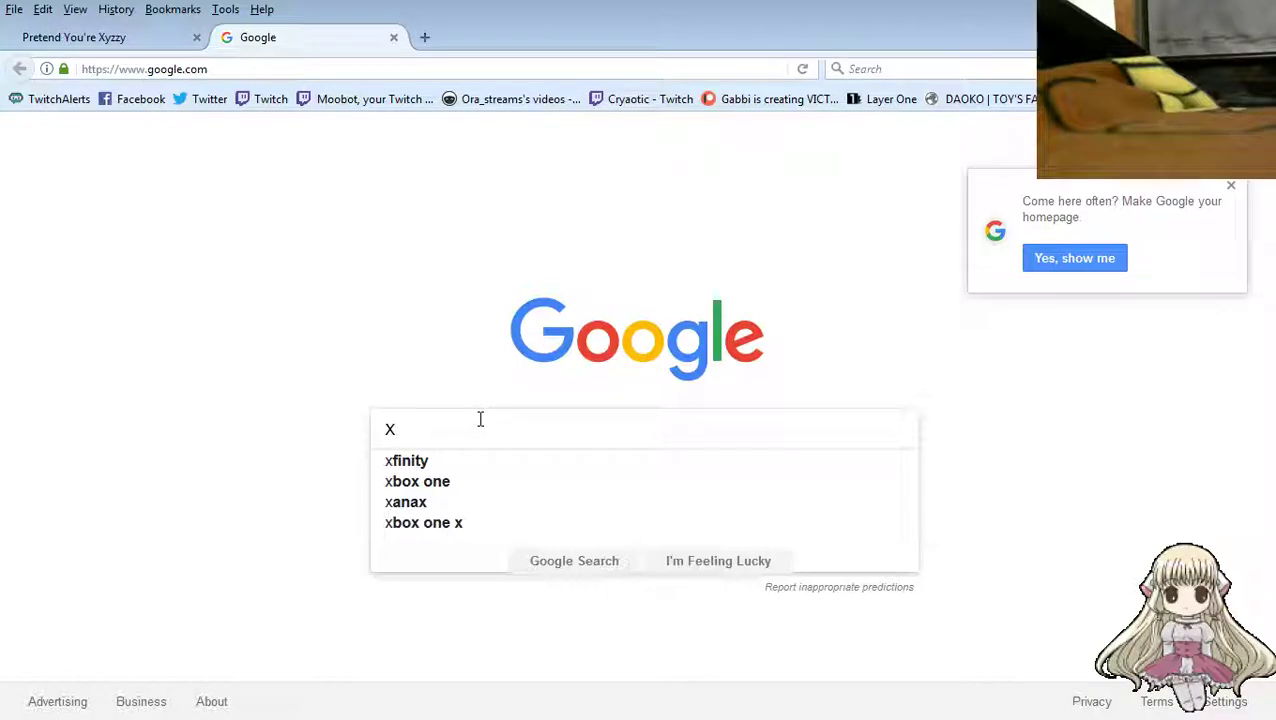
text(y)
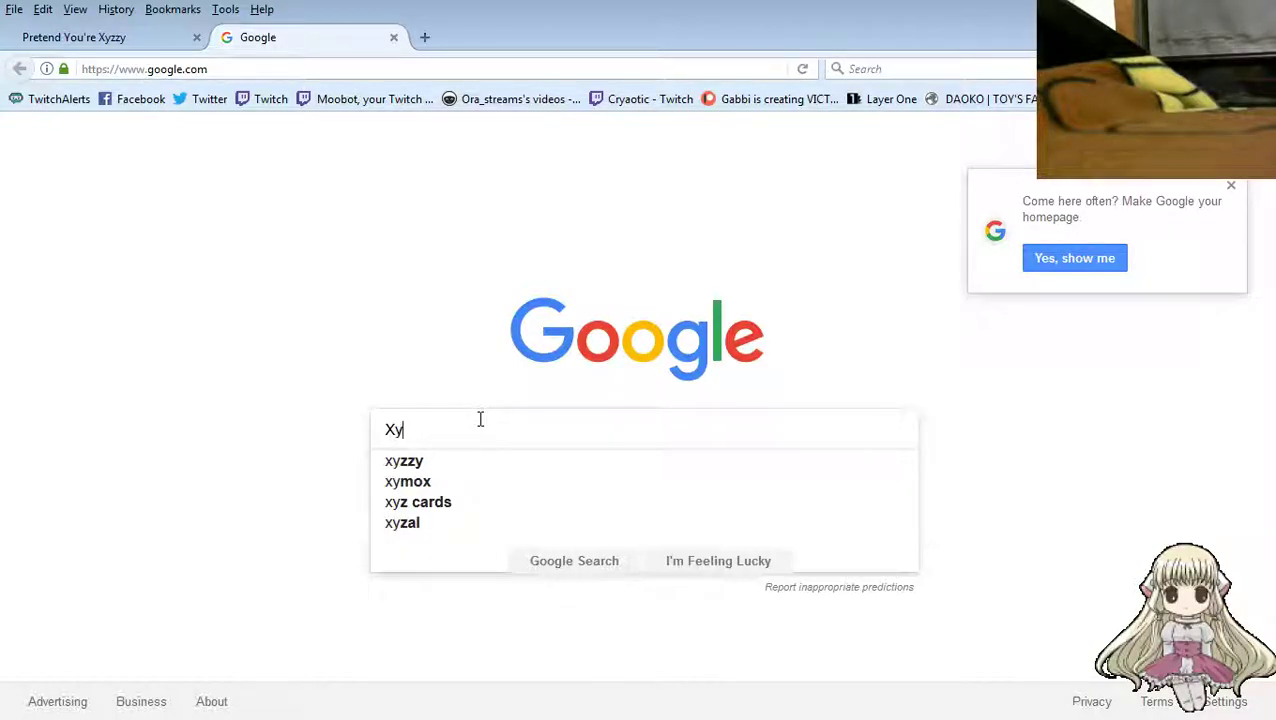
text(zz)
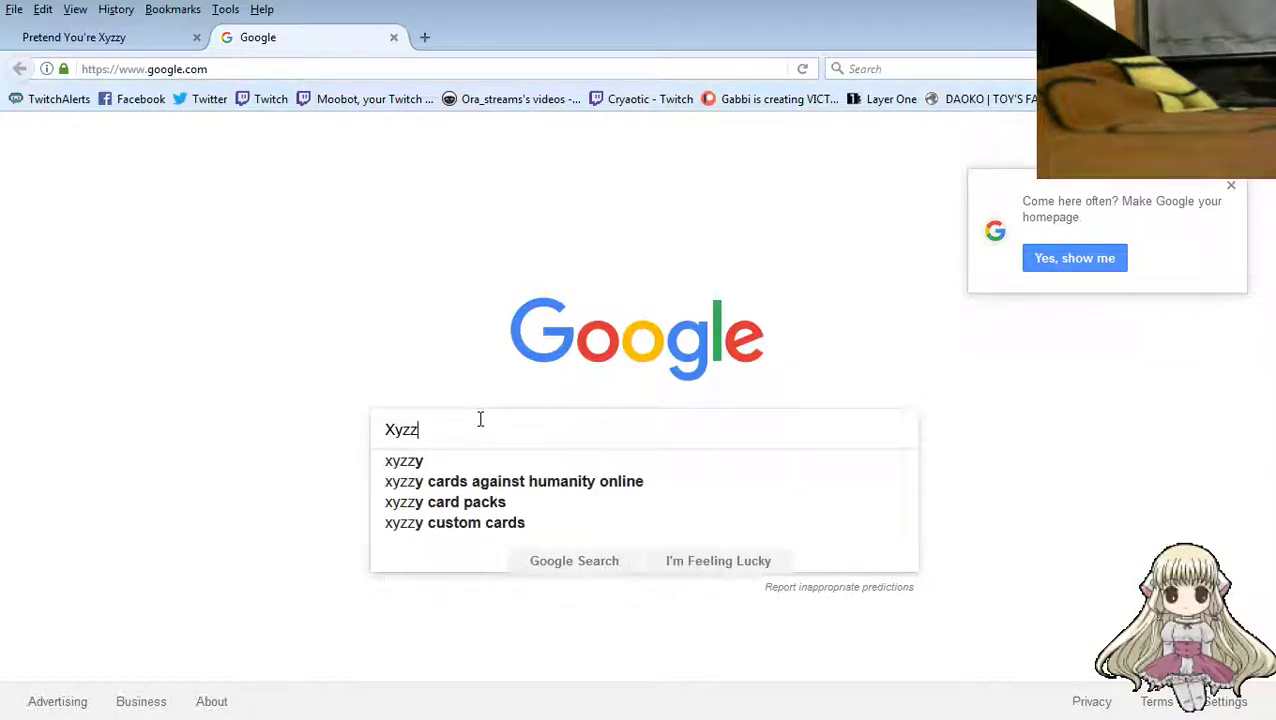
text(y)
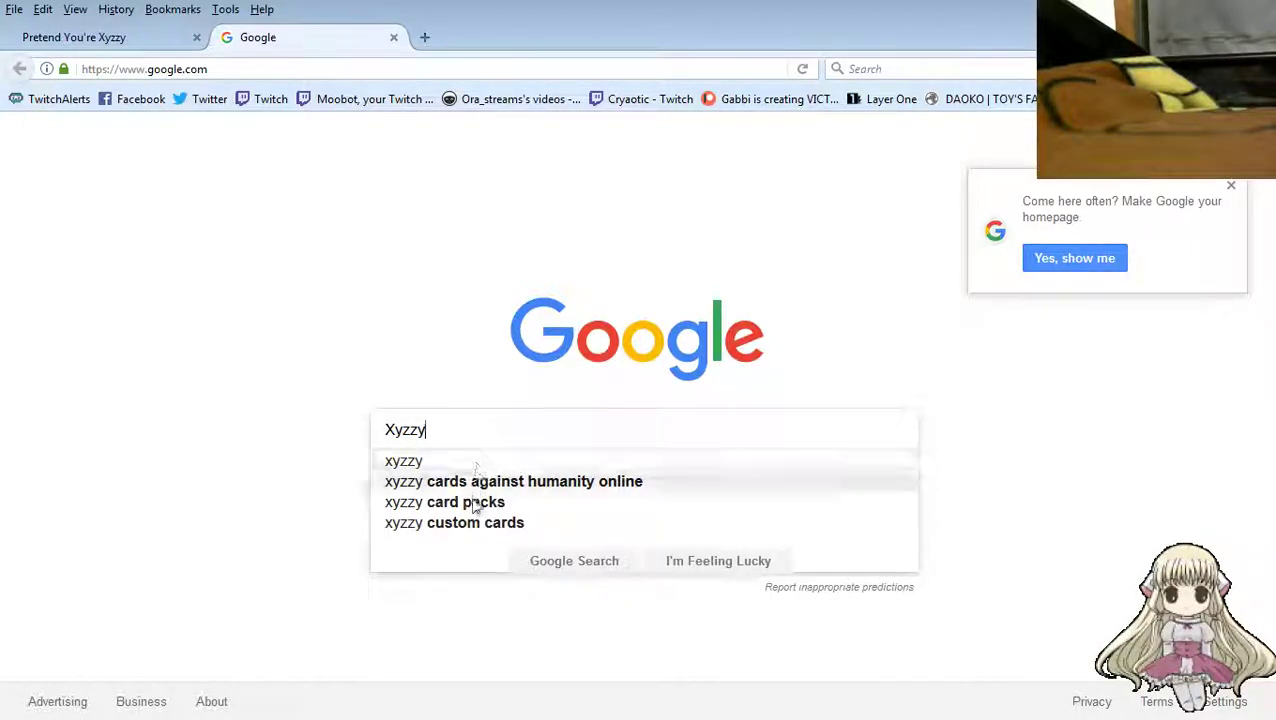
click(474, 506)
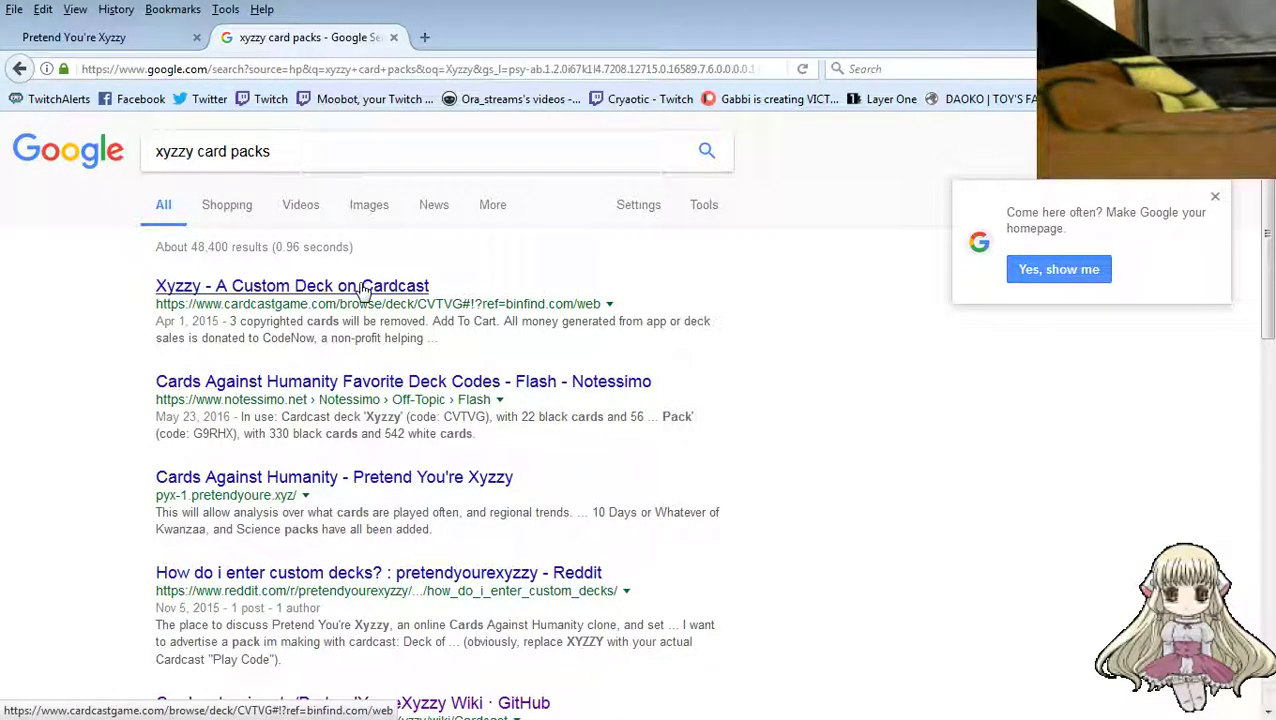
click(365, 287)
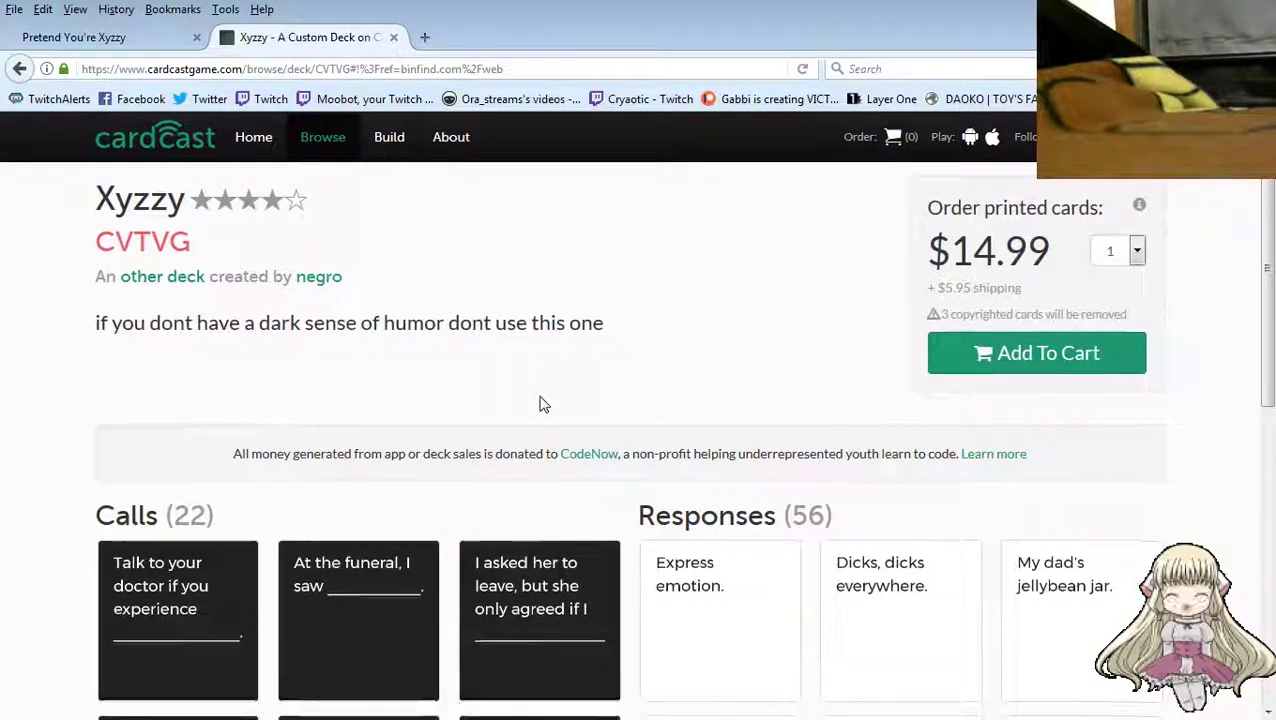
scroll(541, 404, down, 2)
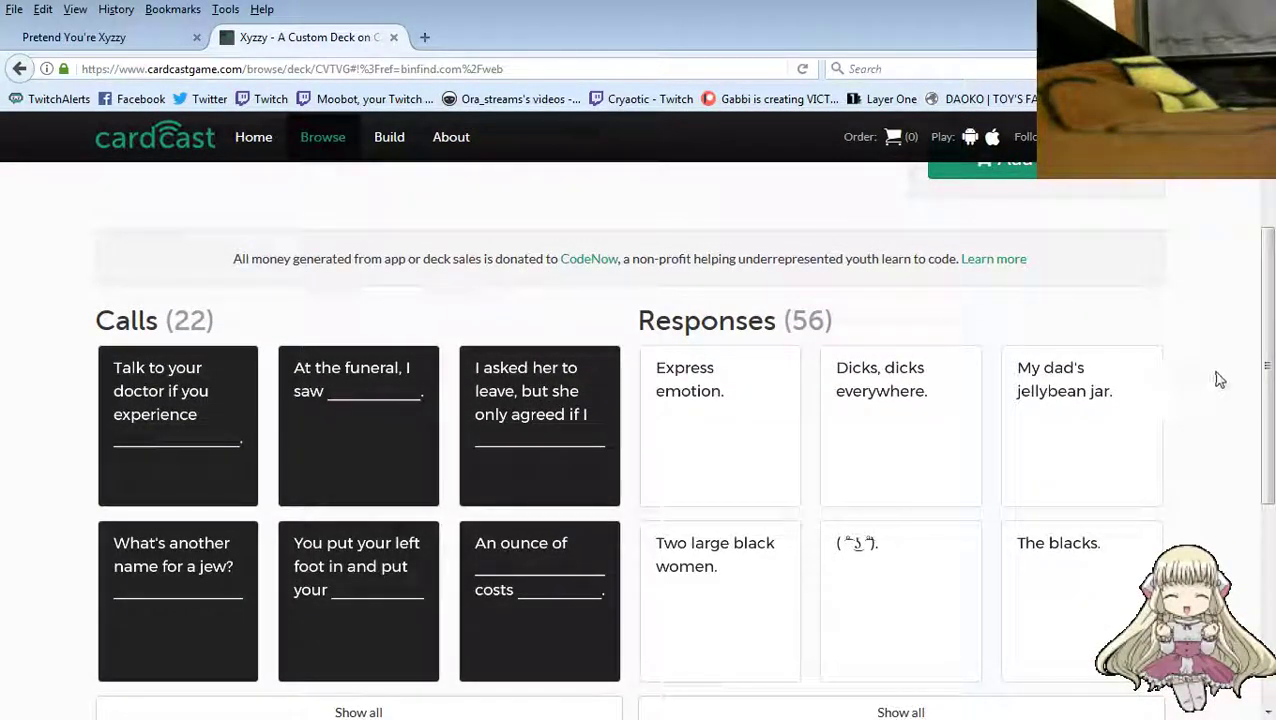
drag(1256, 347, 1262, 218)
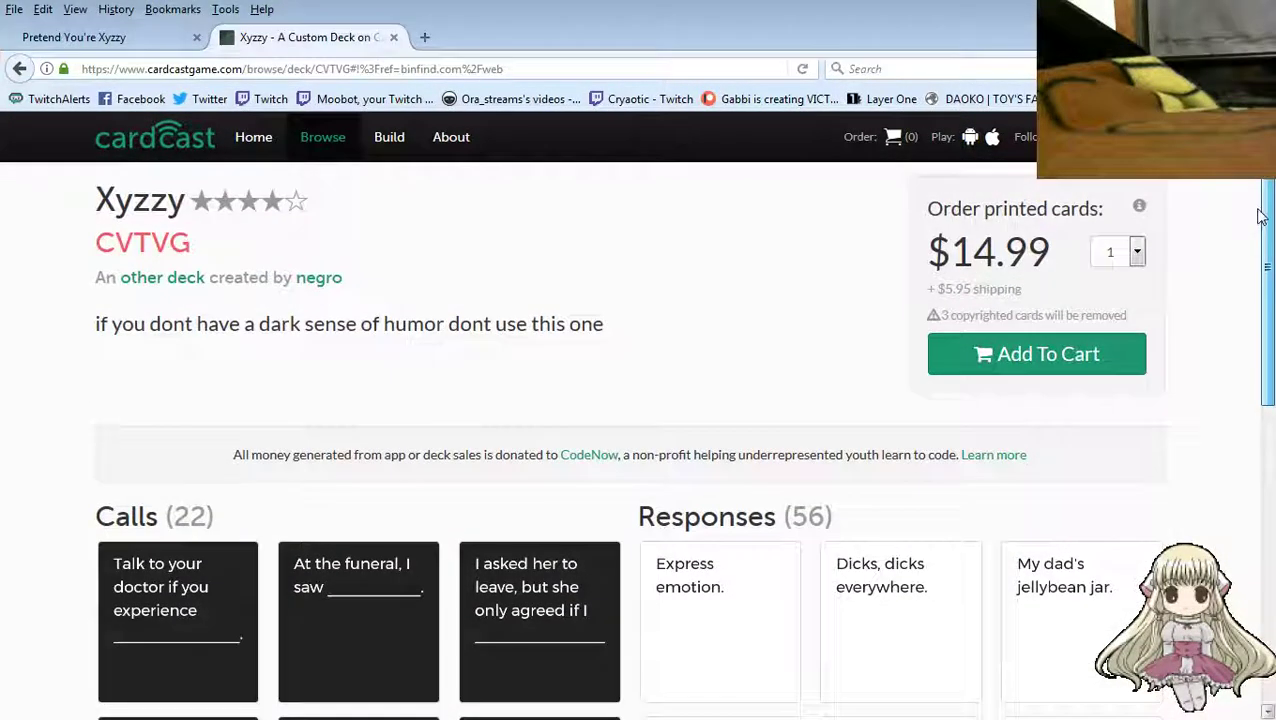
drag(1266, 181, 1264, 563)
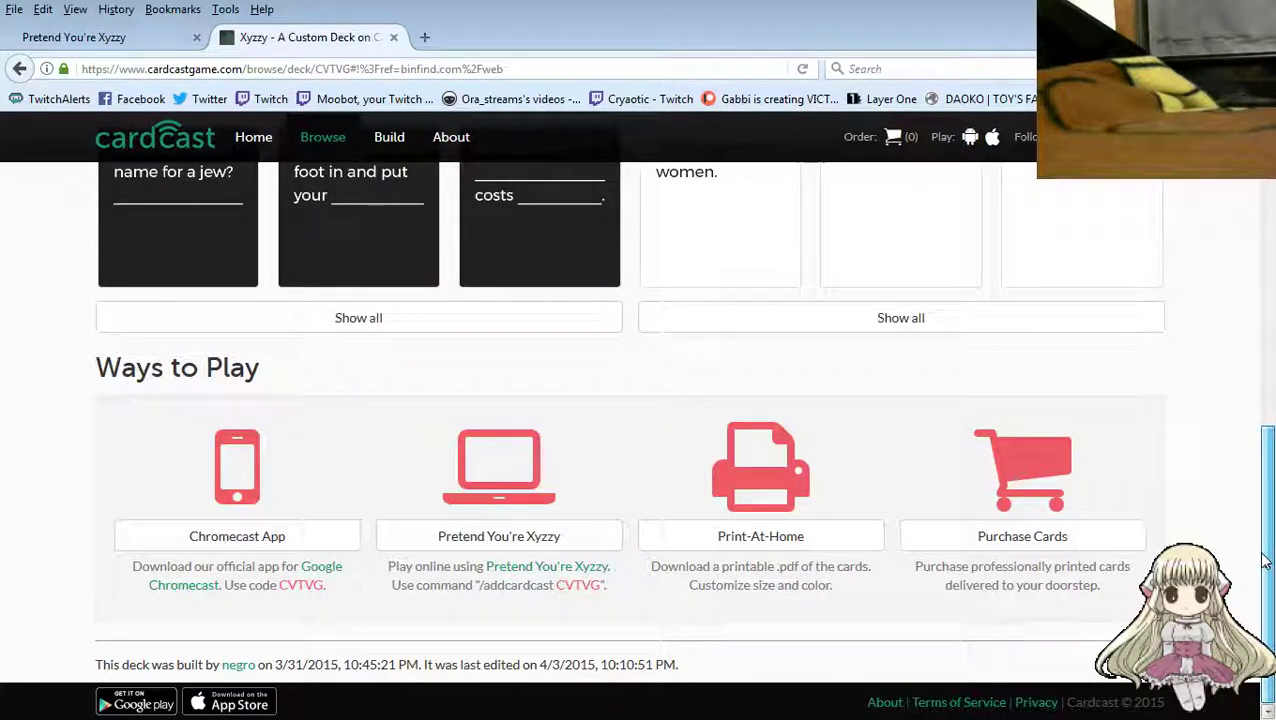
drag(1263, 545, 1225, 245)
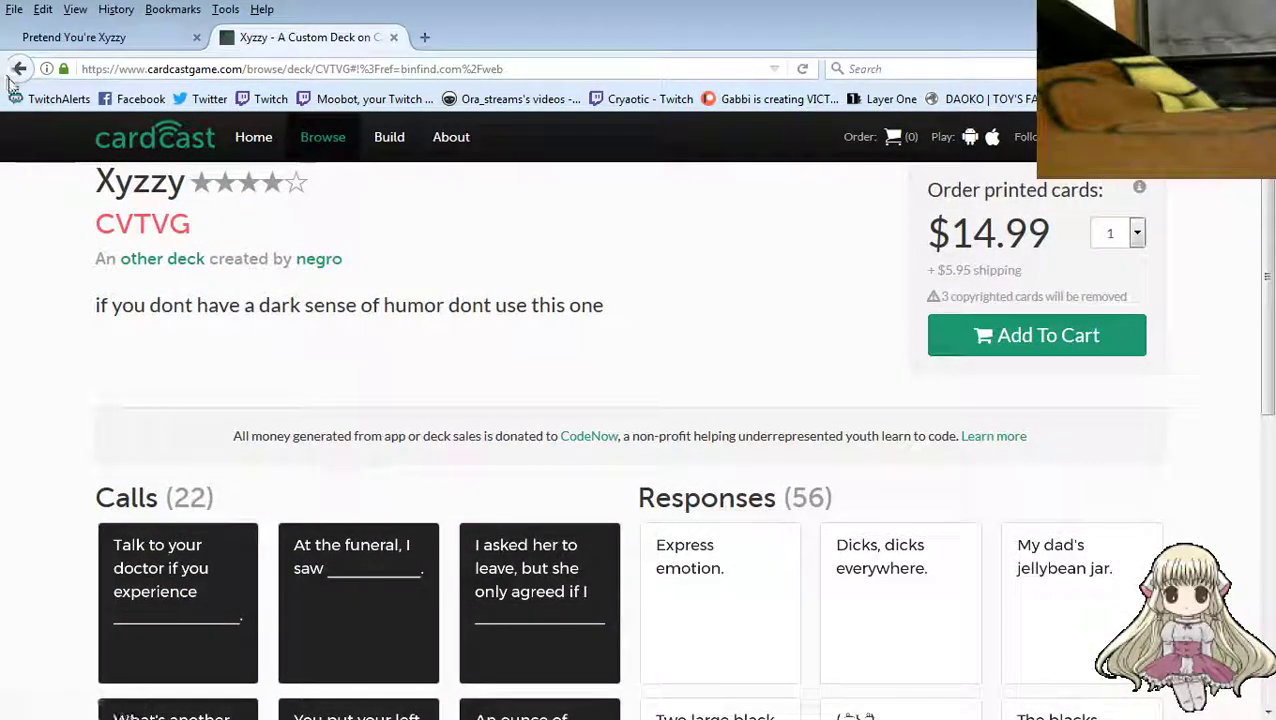
Return from the Cardcast Xyzzy deck page to the 'xyzzy card packs' results
click(19, 68)
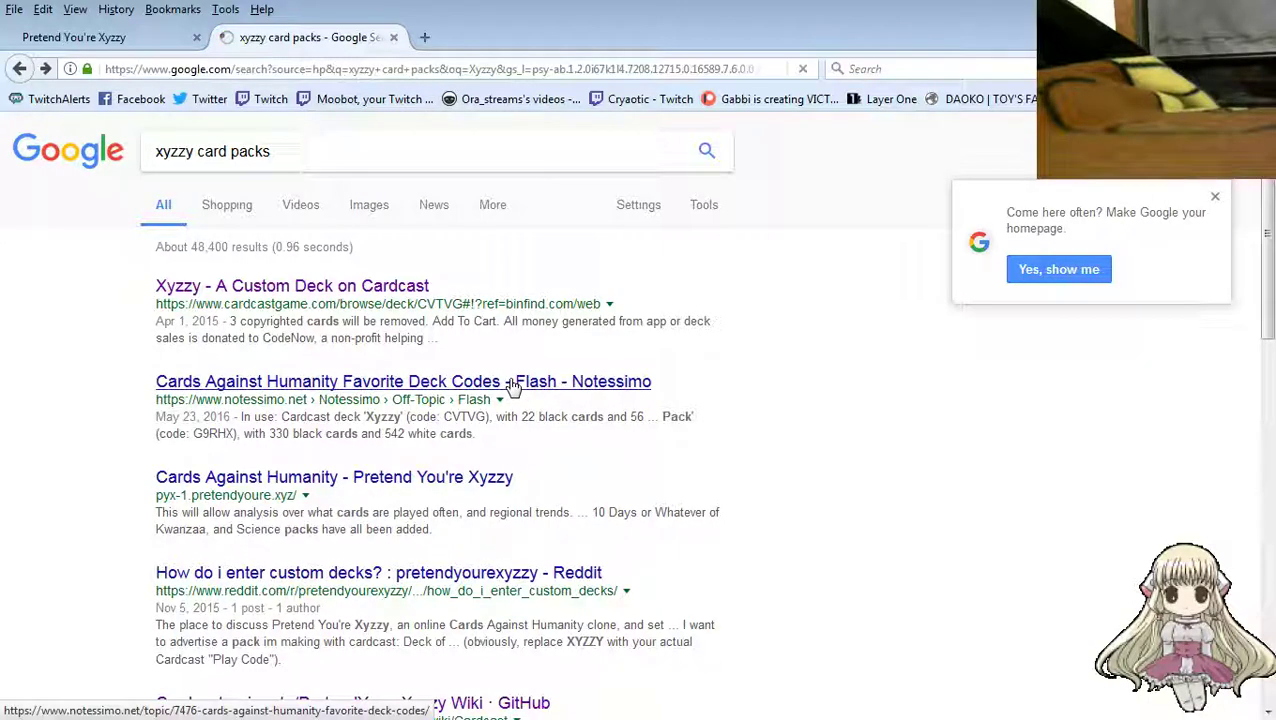
Search for 'xyzzy card code' instead and open the '2016 | Card Cast Codes' page
click(291, 154)
key(ctrl+shift+Left)
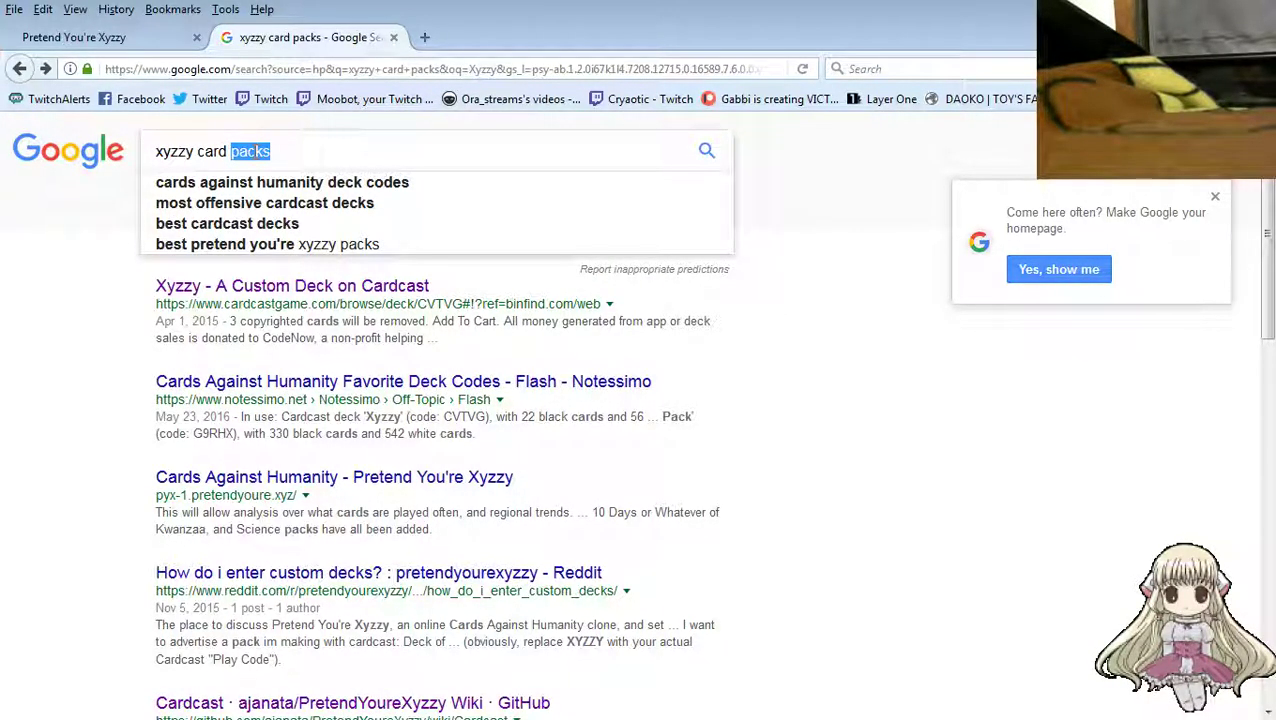
text(code)
key(Return)
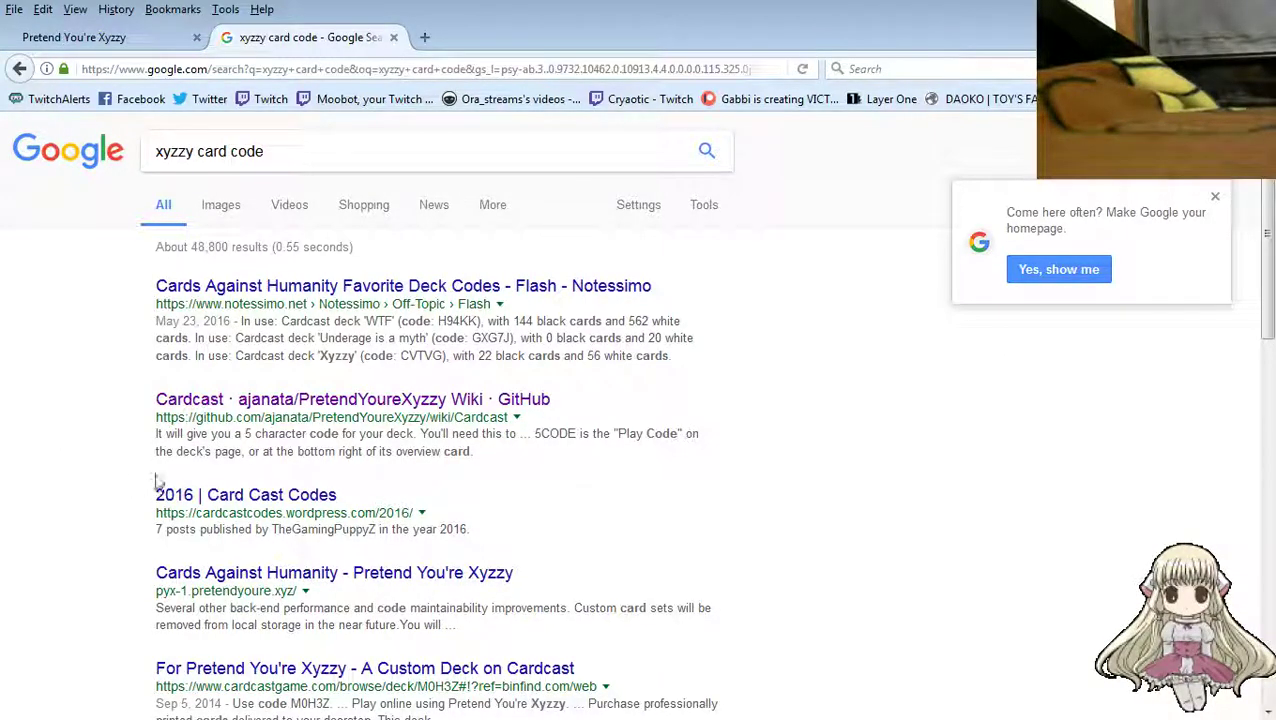
click(222, 508)
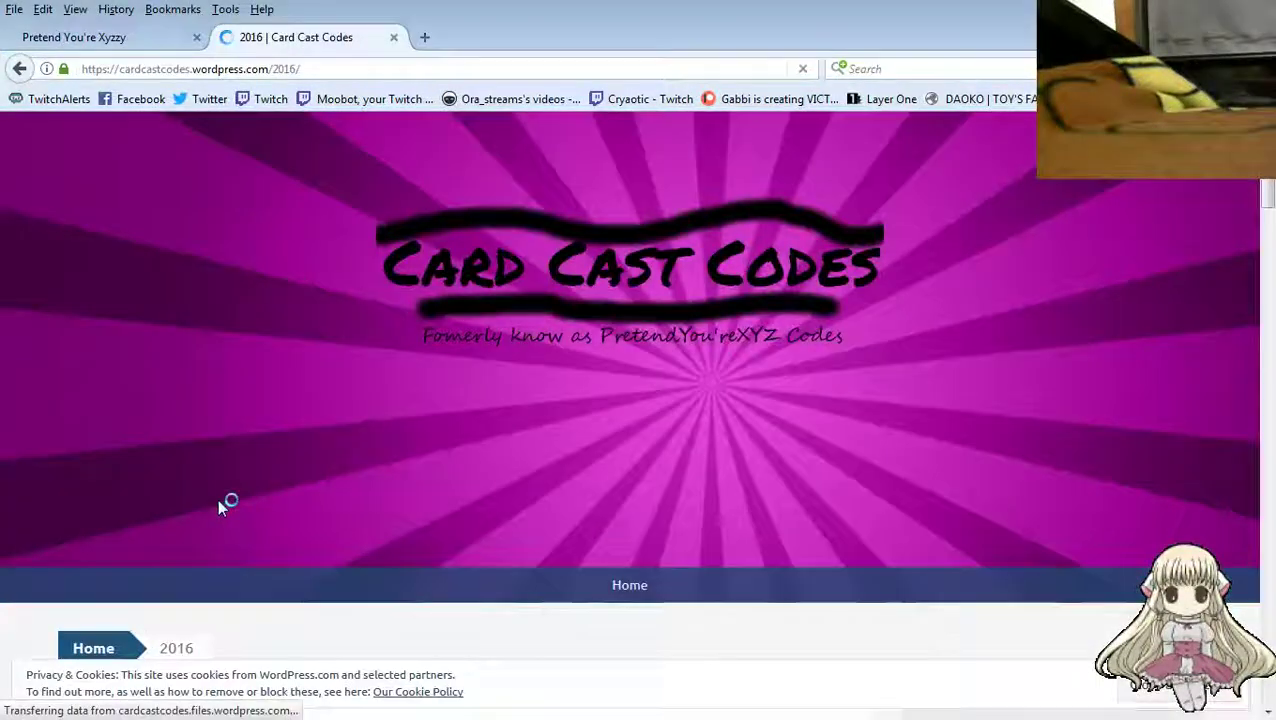
scroll(478, 458, down, 3)
scroll(478, 461, down, 5)
scroll(478, 440, down, 2)
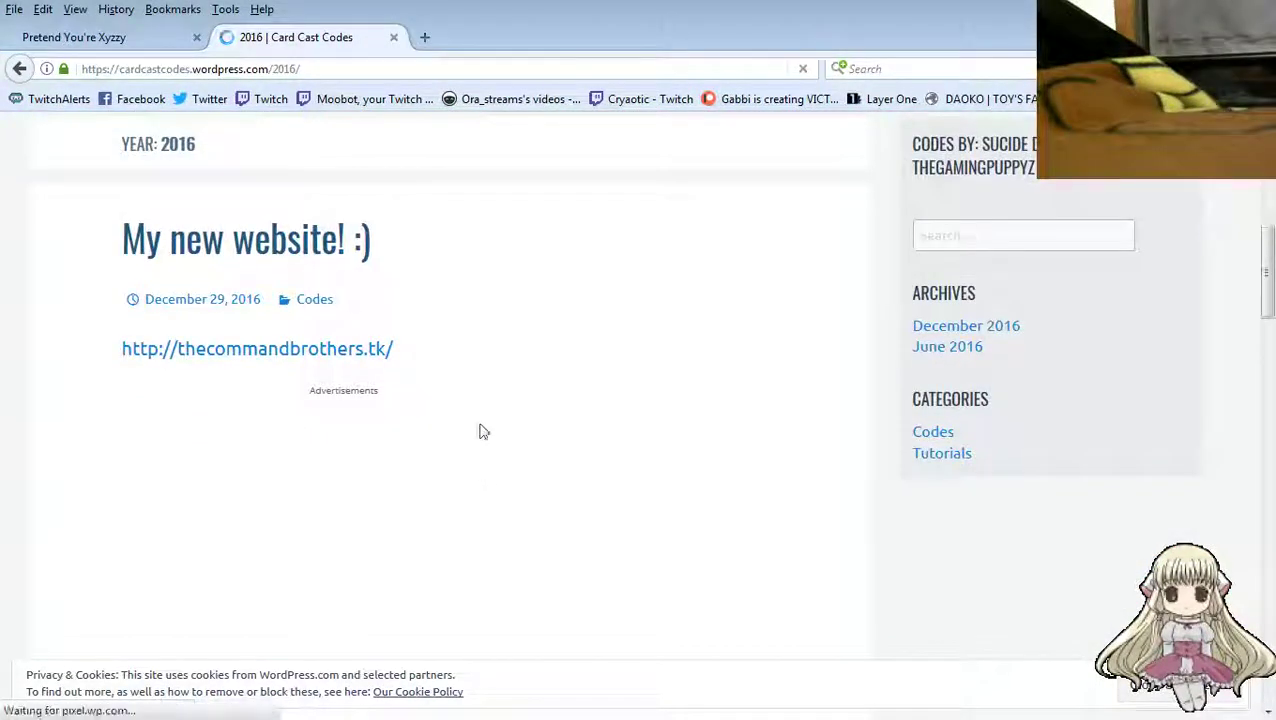